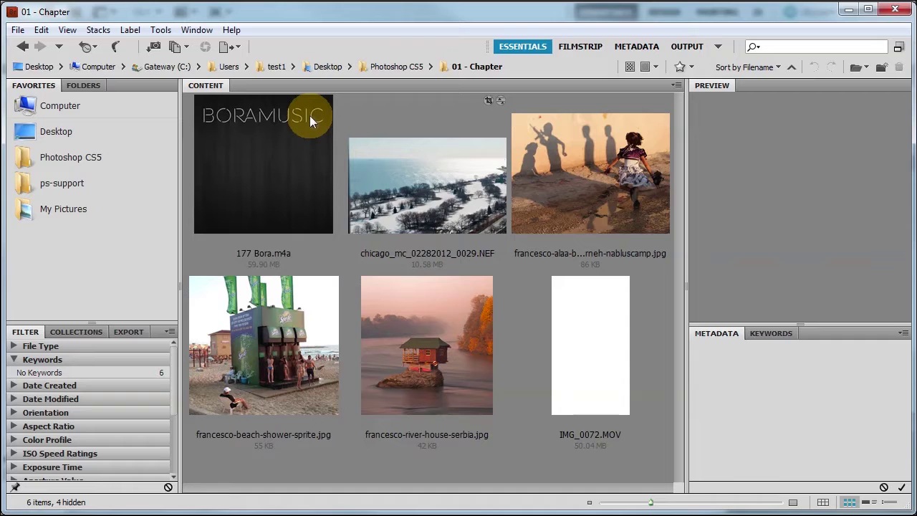
Look through the File and Import menus in Bridge and Photoshop without choosing anything.
left_click(18, 30)
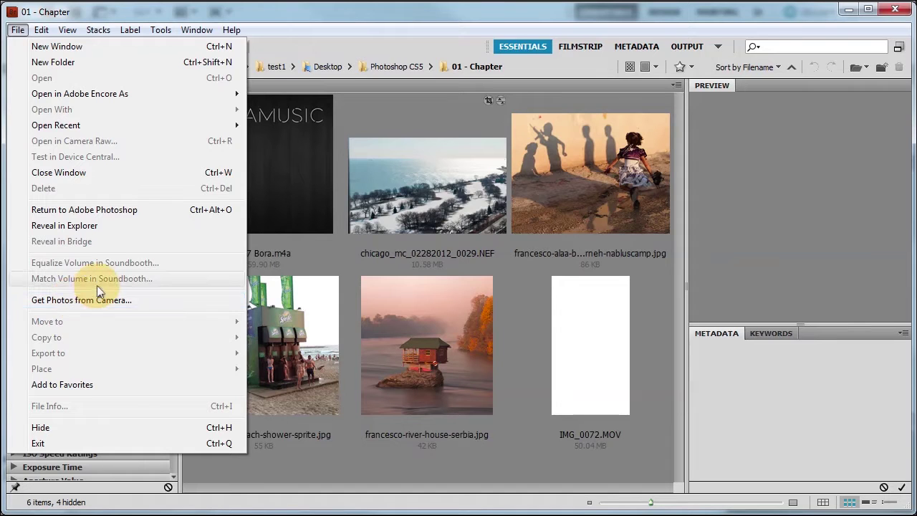
left_click(309, 20)
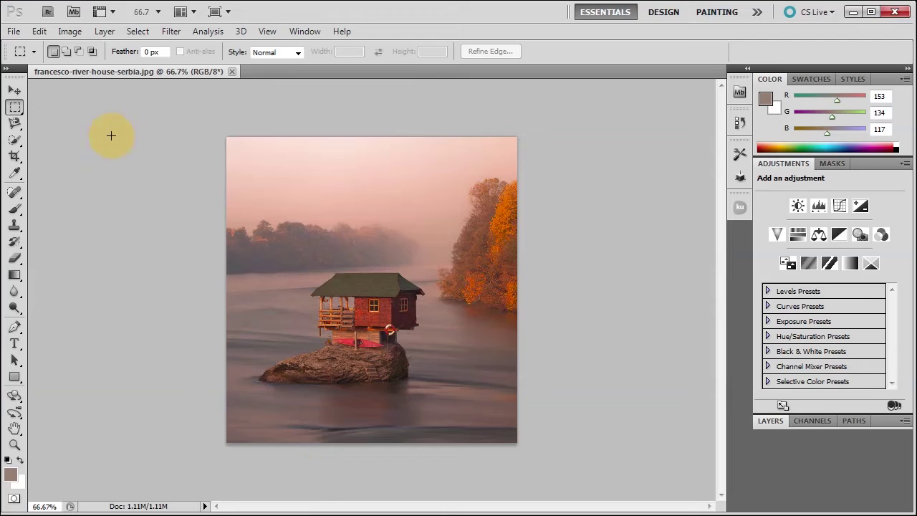
left_click(13, 32)
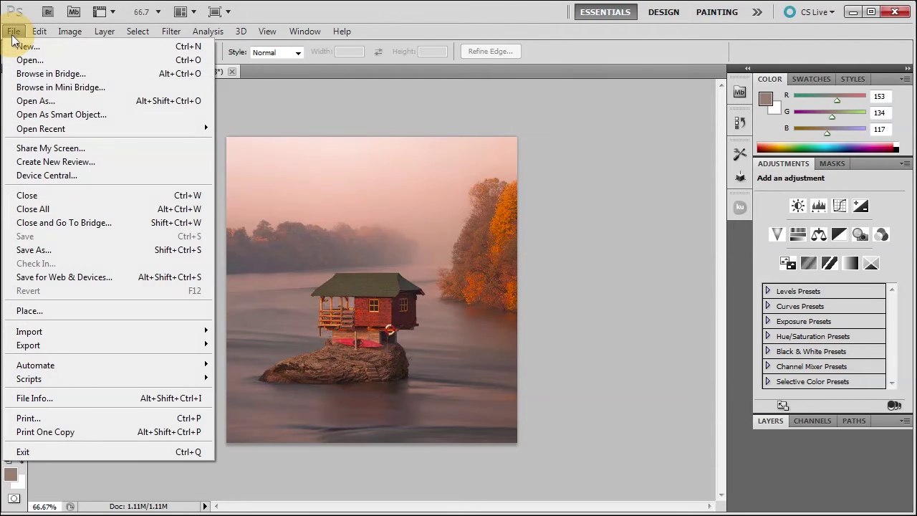
mouse_move(45, 335)
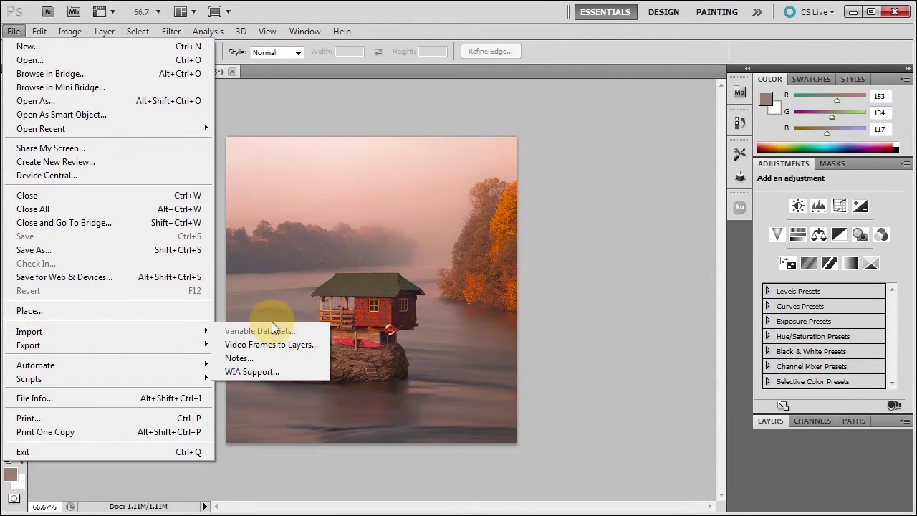
left_click(447, 16)
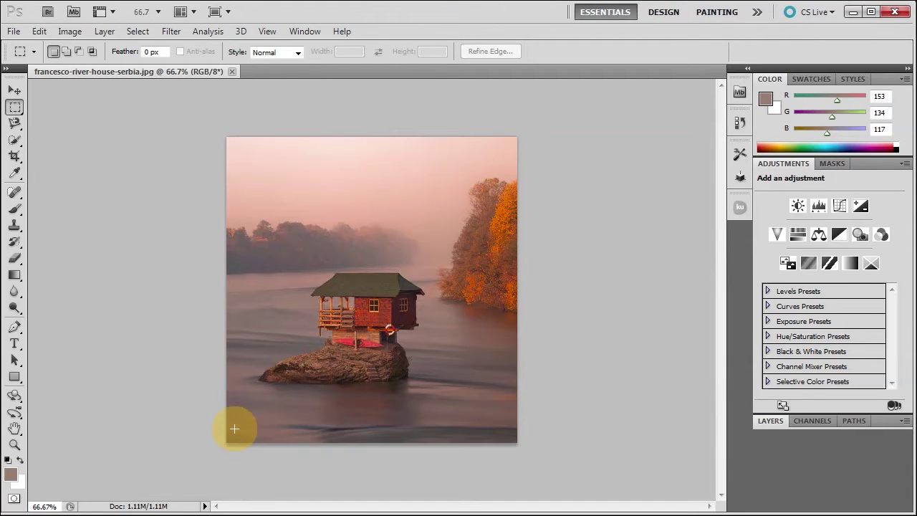
Minimize Photoshop and Bridge, launch MP Navigator EX 5.0, and pick Photos/Documents (Platen) using the scanner driver.
left_click(851, 12)
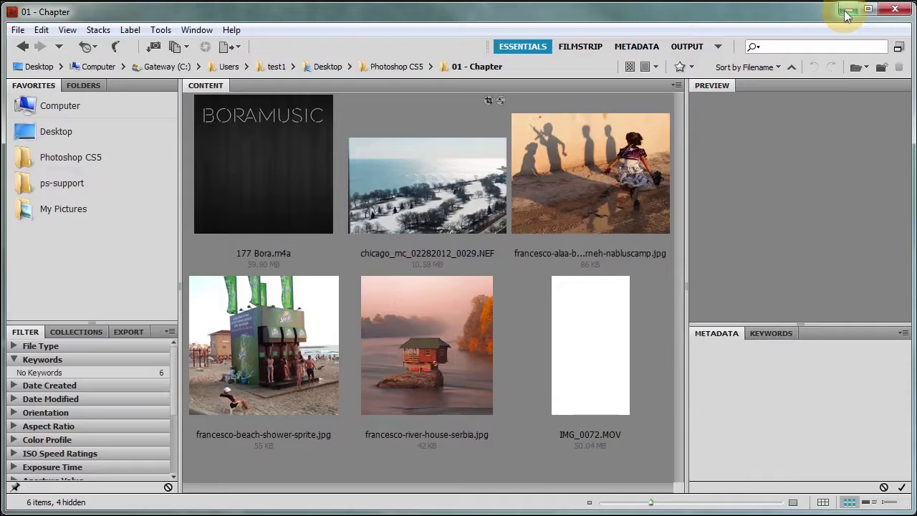
left_click(846, 12)
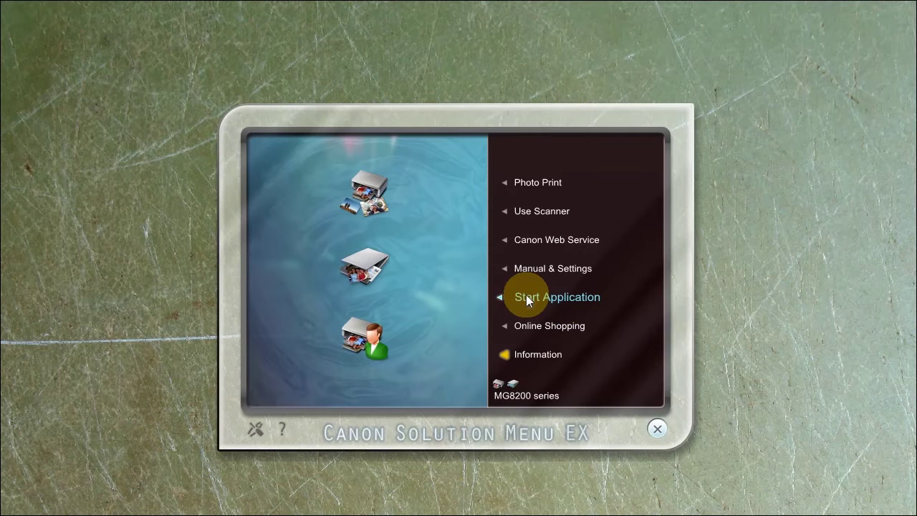
left_click(527, 301)
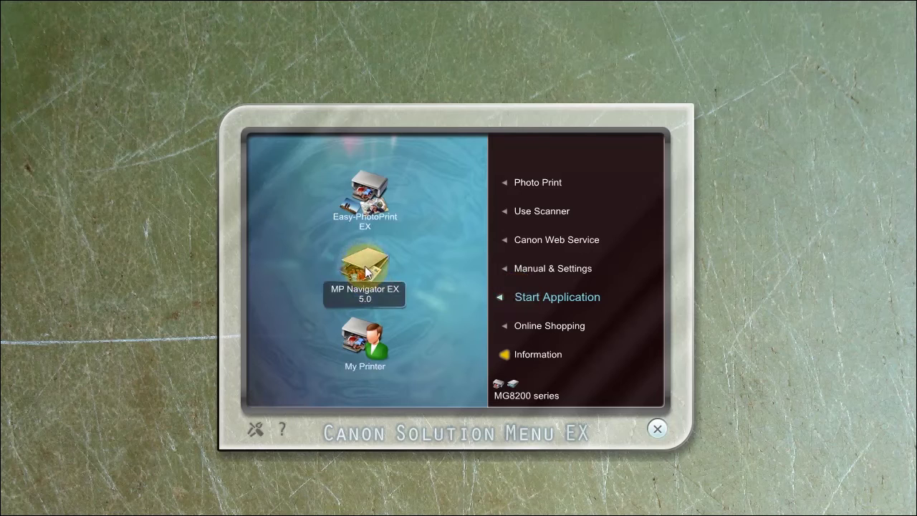
left_click(367, 271)
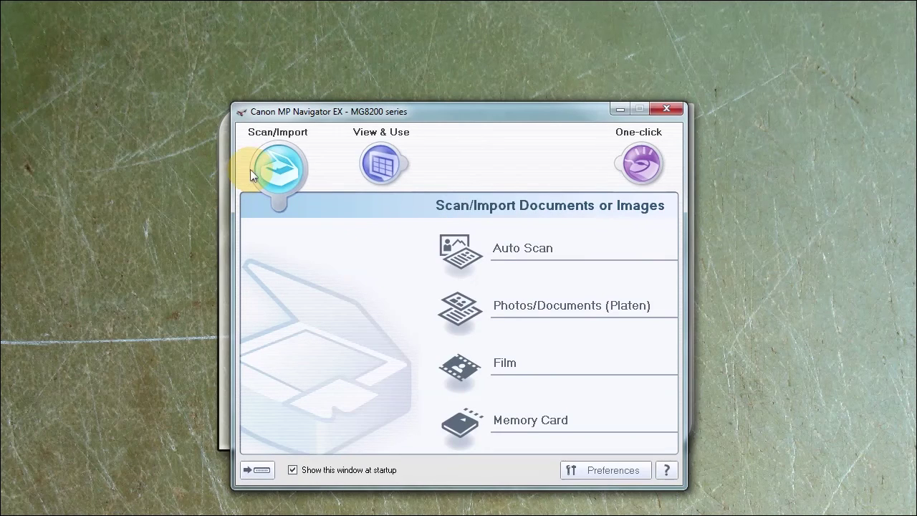
left_click(548, 305)
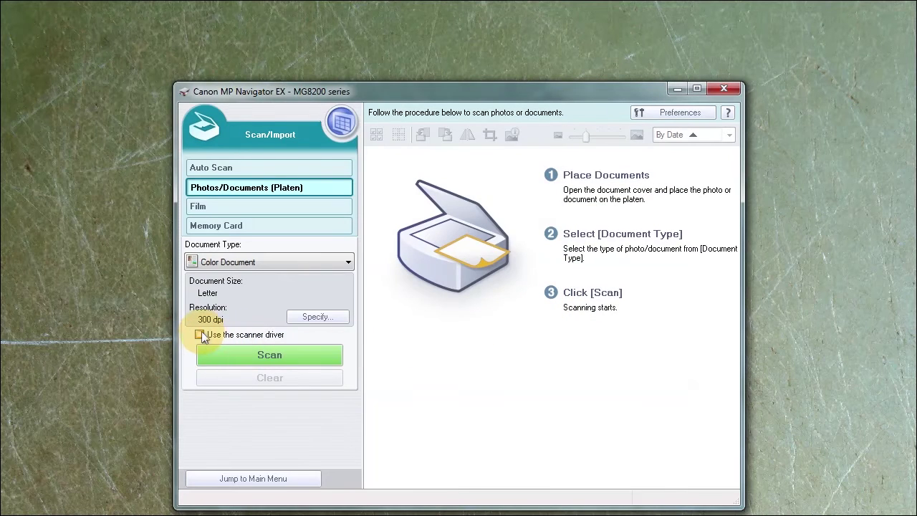
left_click(199, 334)
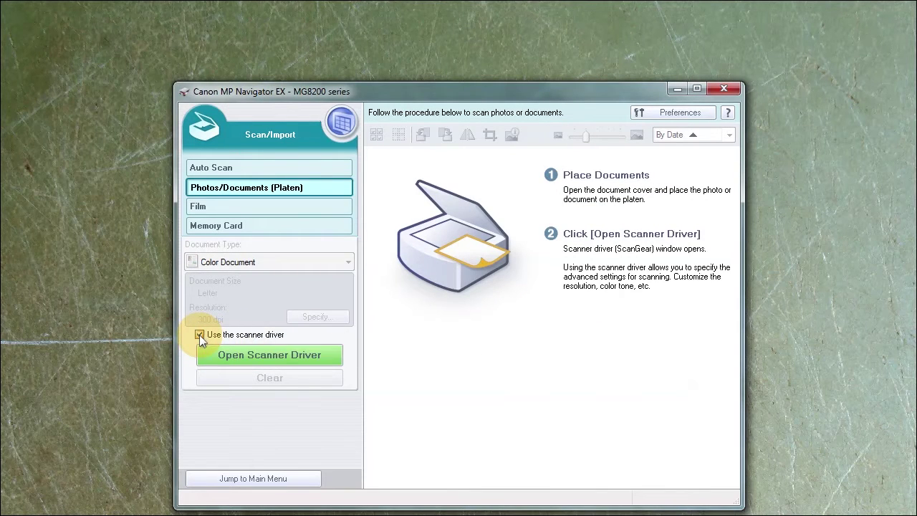
Open ScanGear and preview the couple's photo, framed at 5.80 × 3.94 inches, 600 dpi.
left_click(267, 350)
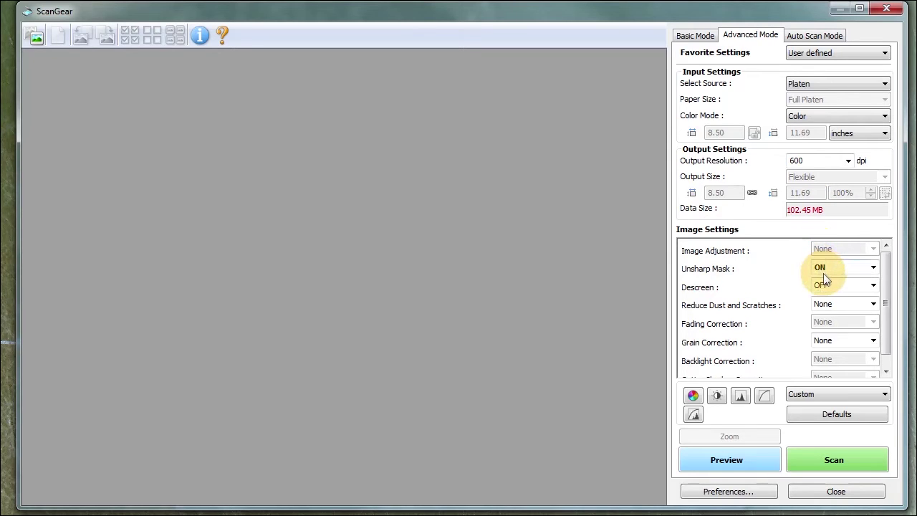
left_click(726, 465)
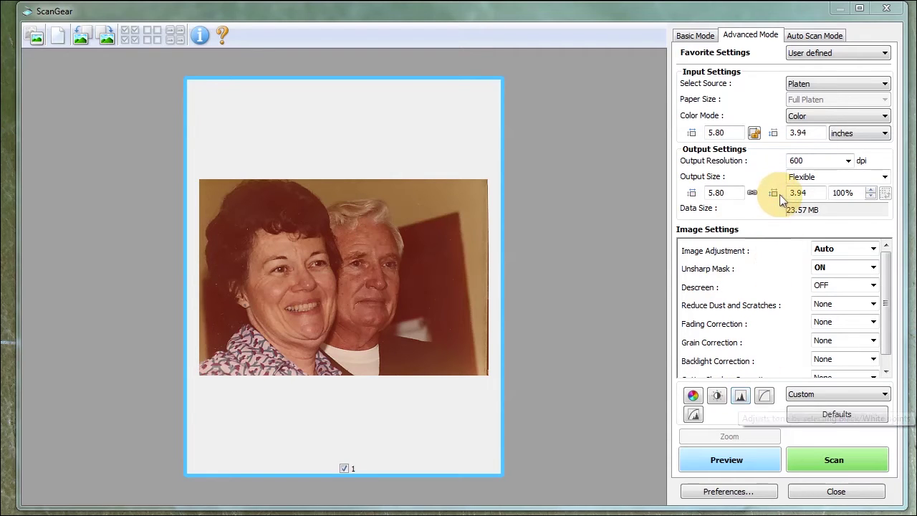
In the Histogram levels, set the Red channel's black point up and white point to 238.
left_click(740, 396)
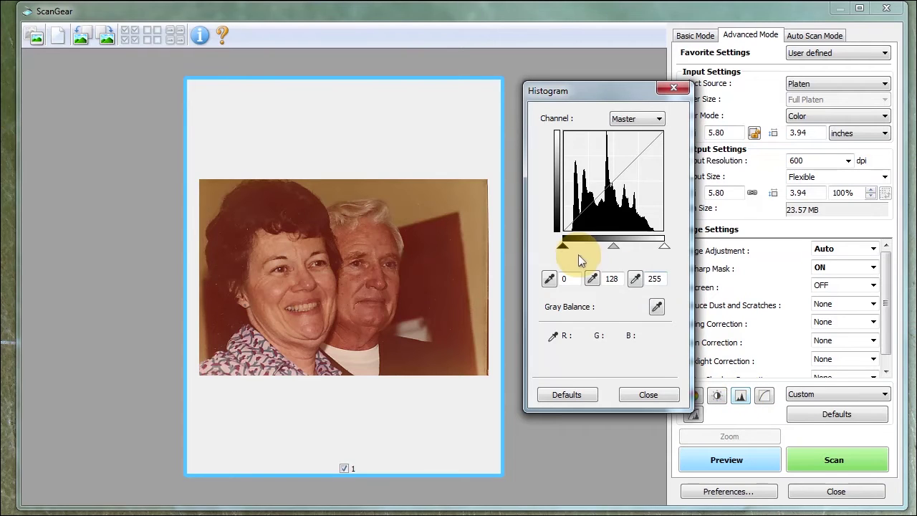
left_click(634, 119)
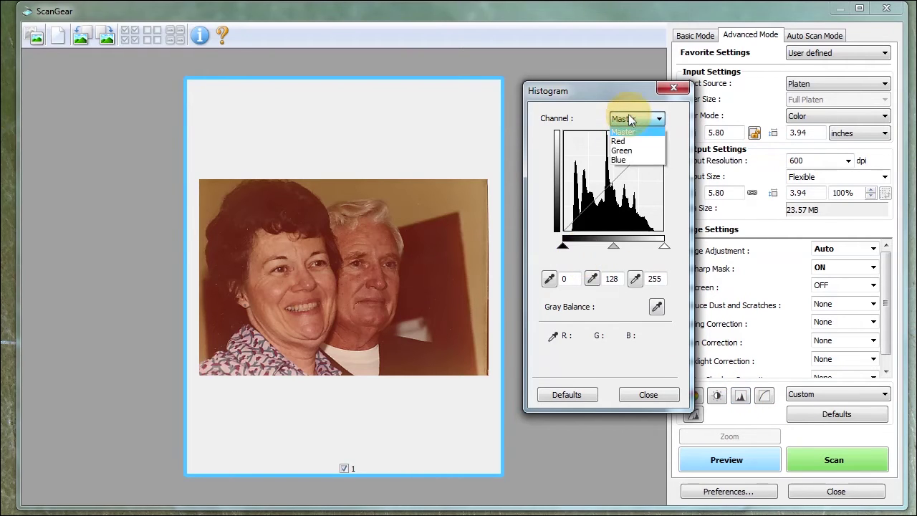
left_click(630, 141)
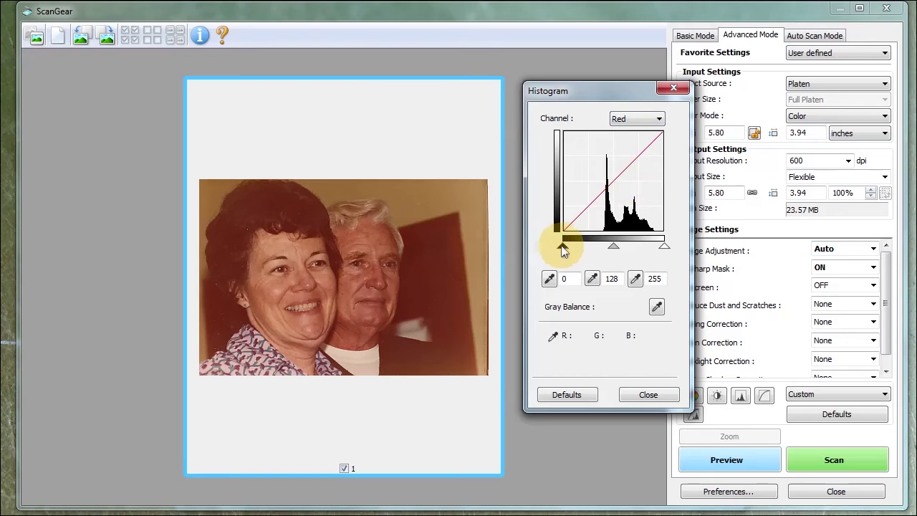
left_click_drag(563, 246, 600, 246)
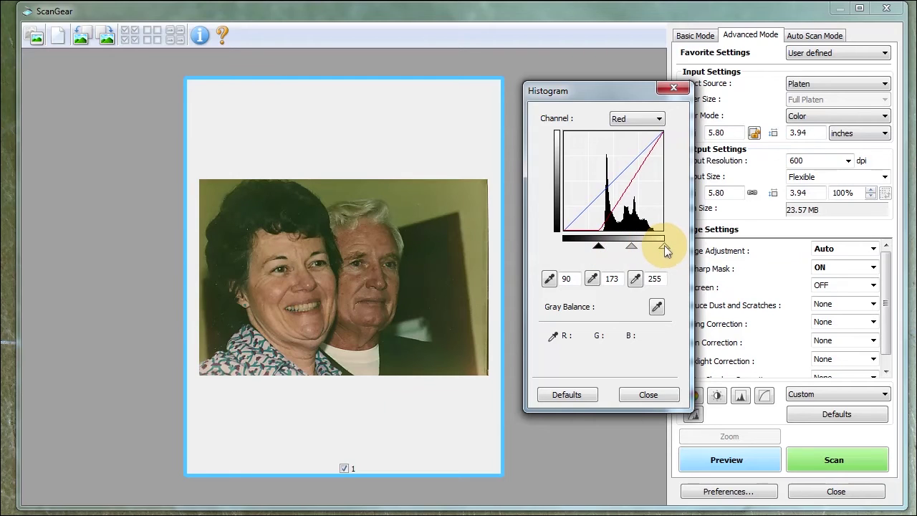
left_click_drag(664, 245, 658, 245)
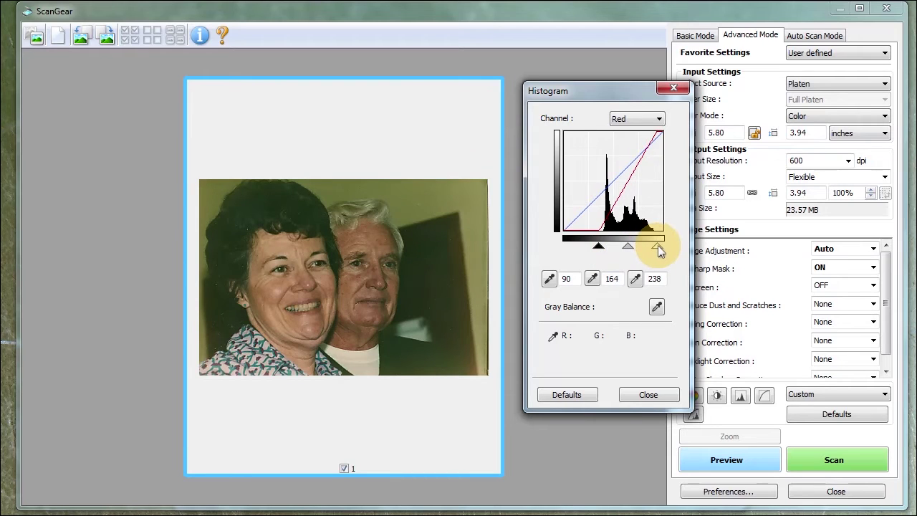
Set the Green channel levels to black point 34 and white point 214.
left_click(634, 119)
left_click(623, 153)
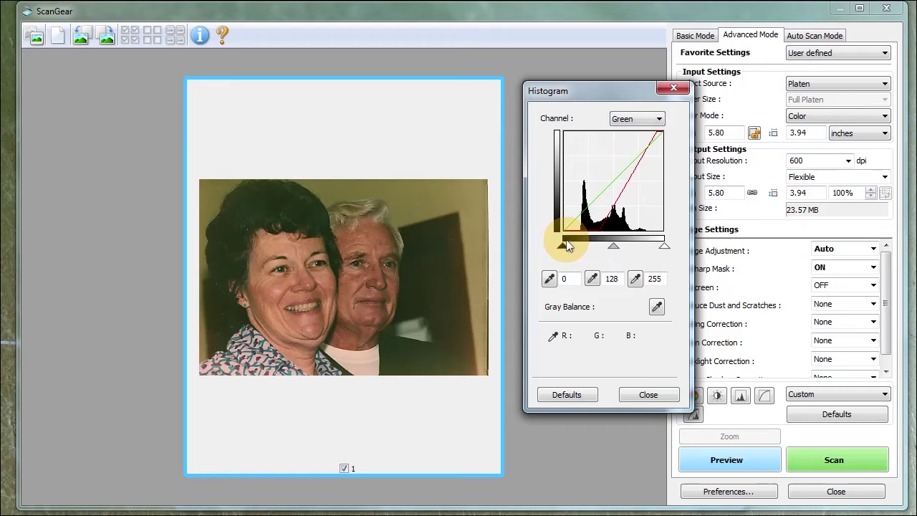
left_click_drag(559, 245, 580, 244)
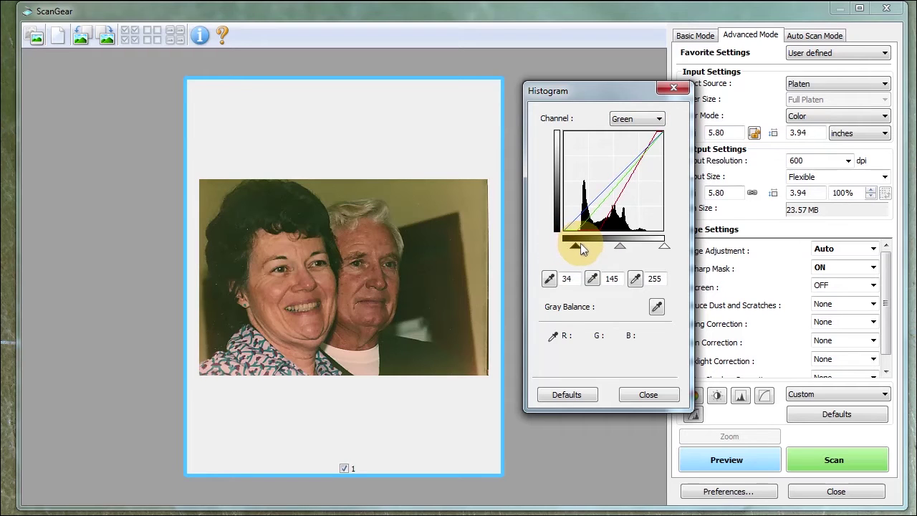
left_click(661, 246)
left_click_drag(662, 245, 648, 246)
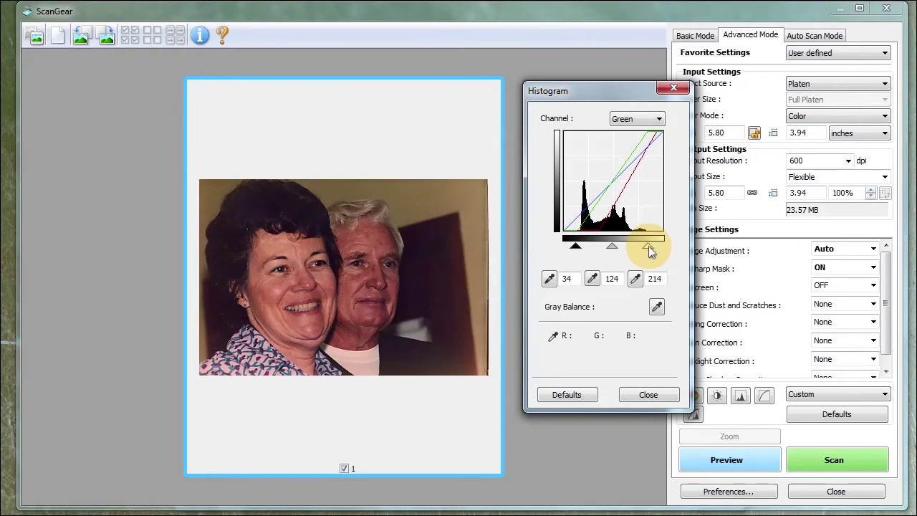
Set the Blue channel levels to black point 15 and white point 187.
left_click(626, 119)
left_click(620, 161)
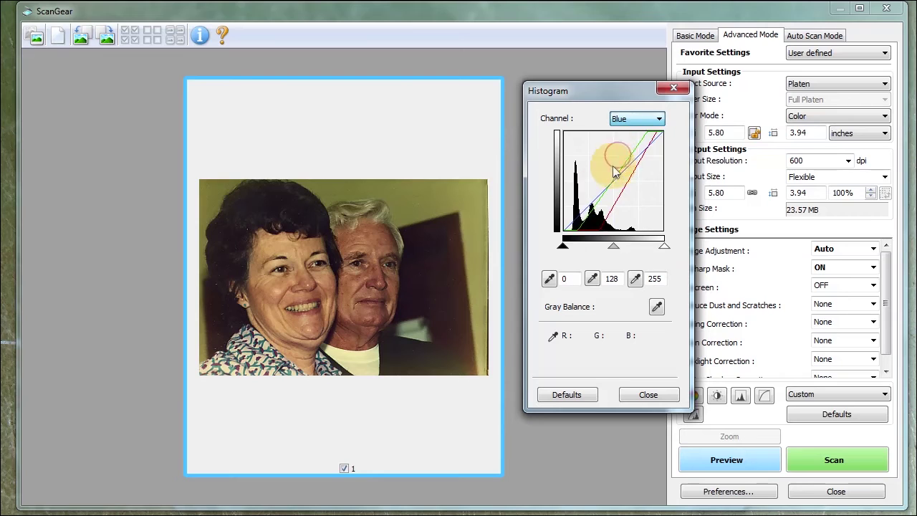
left_click_drag(562, 247, 573, 246)
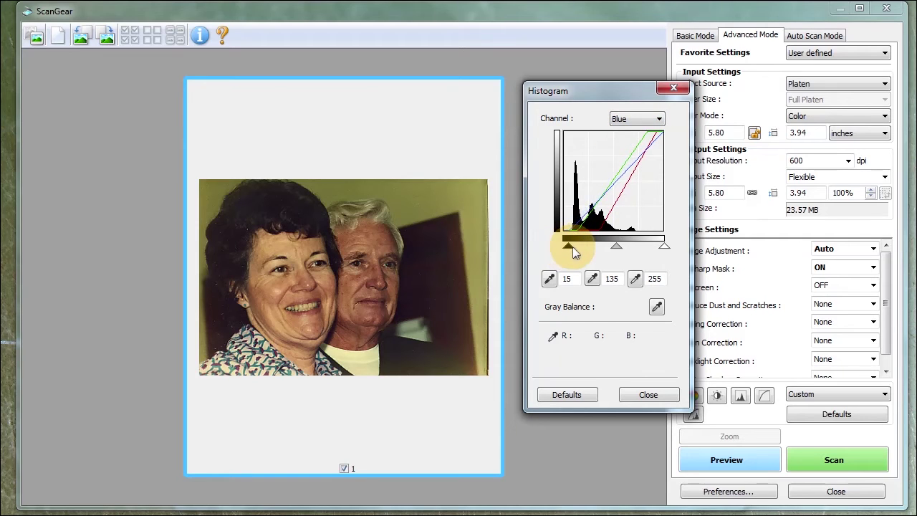
left_click(662, 248)
left_click_drag(662, 248, 638, 248)
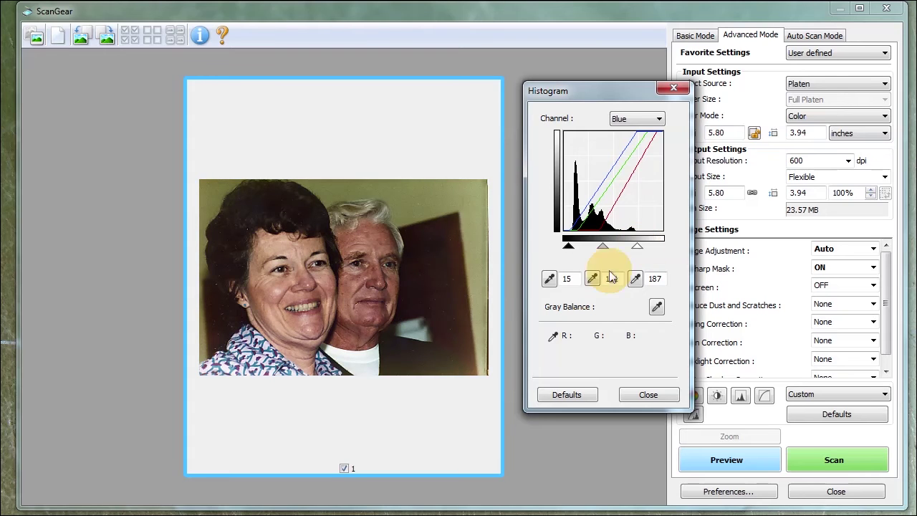
Close the Histogram, scan the corrected photo, and exit the Scan Complete dialog.
left_click(648, 395)
left_click(843, 462)
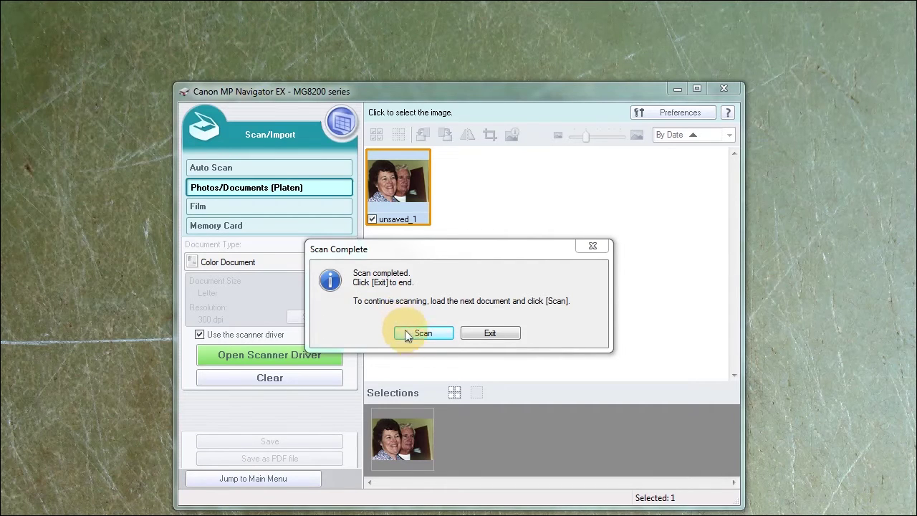
left_click(489, 333)
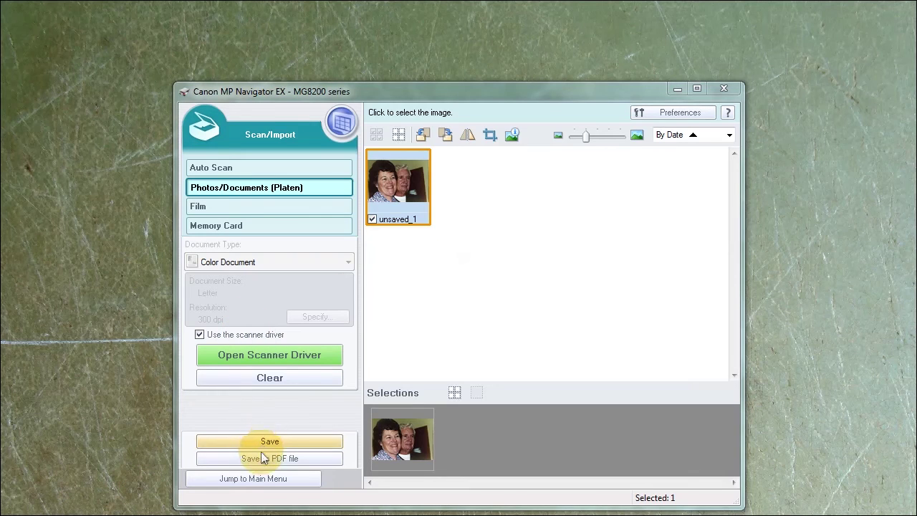
Set the save destination to the Photoshop CS5 > 01 - Chapter folder.
left_click(282, 442)
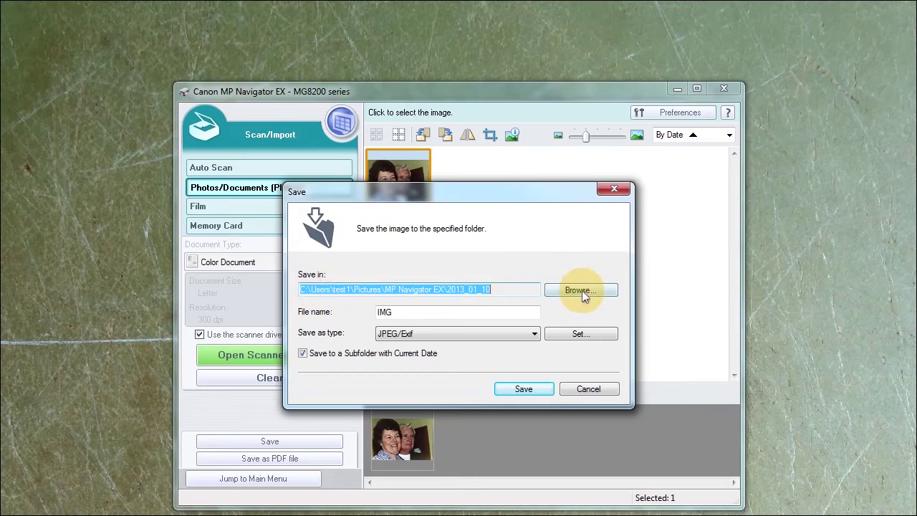
left_click(582, 290)
left_click_drag(552, 281, 556, 366)
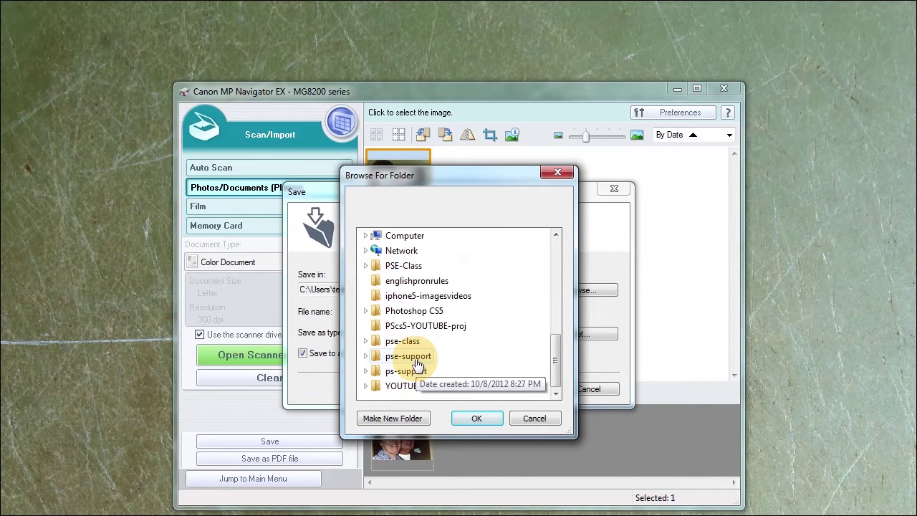
left_click(415, 311)
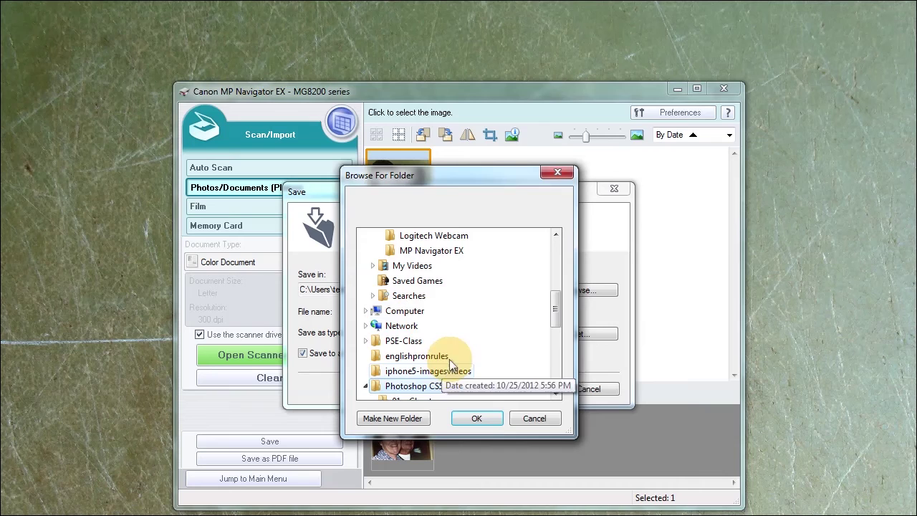
left_click_drag(554, 306, 555, 319)
left_click(407, 341)
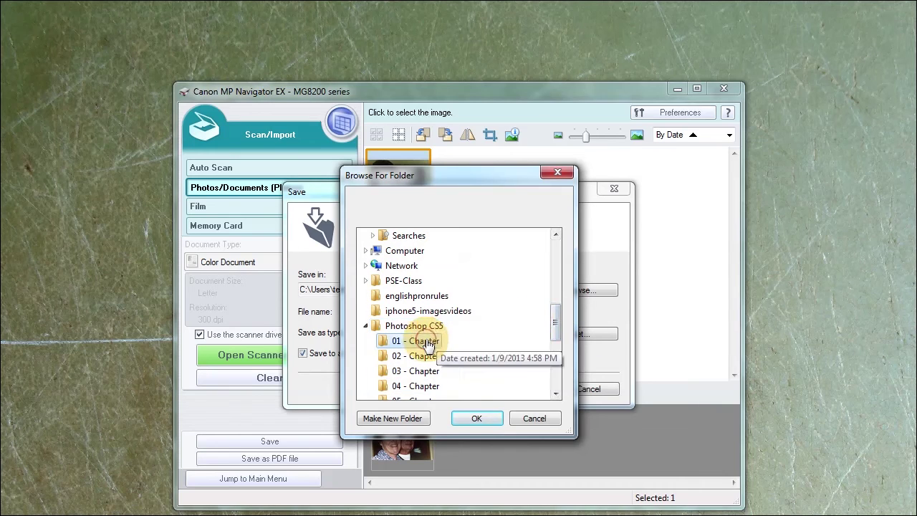
left_click(473, 420)
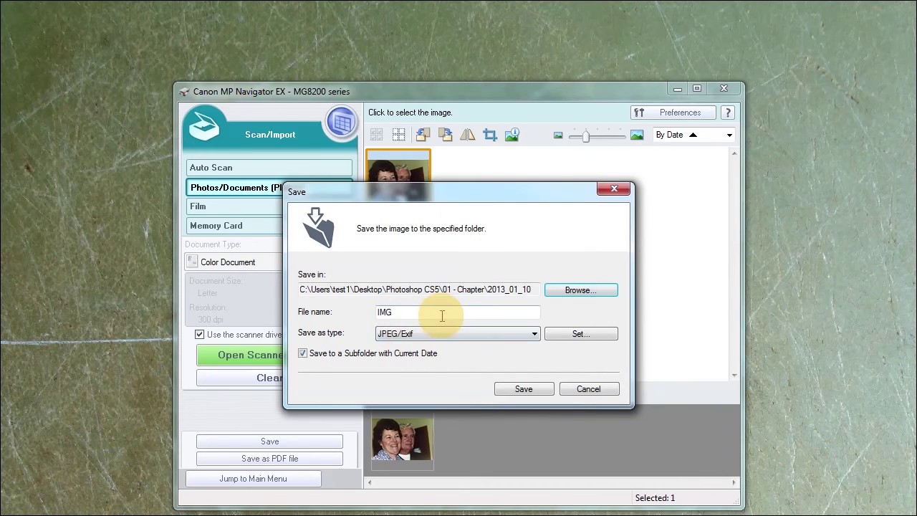
Save the scan as TIFF named granny-grandpa, then close the image window and MP Navigator EX.
left_click_drag(429, 315, 348, 313)
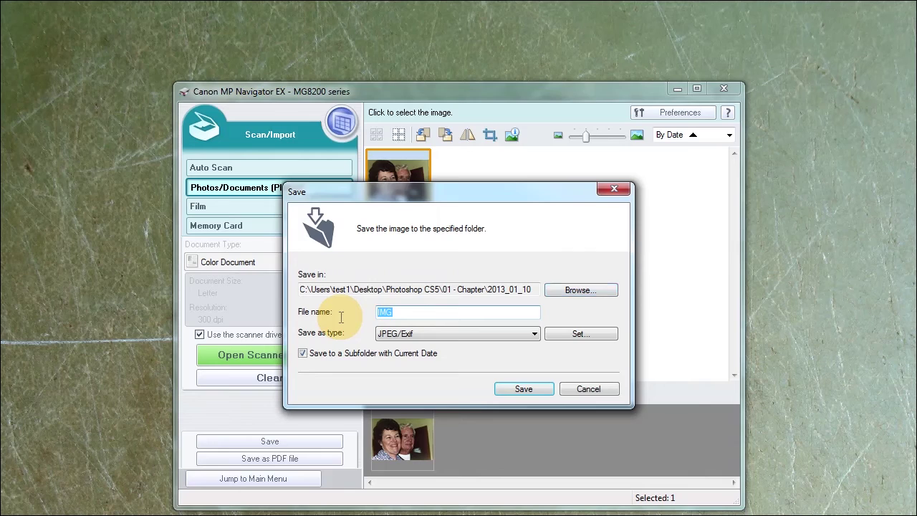
type("granny-grandpa")
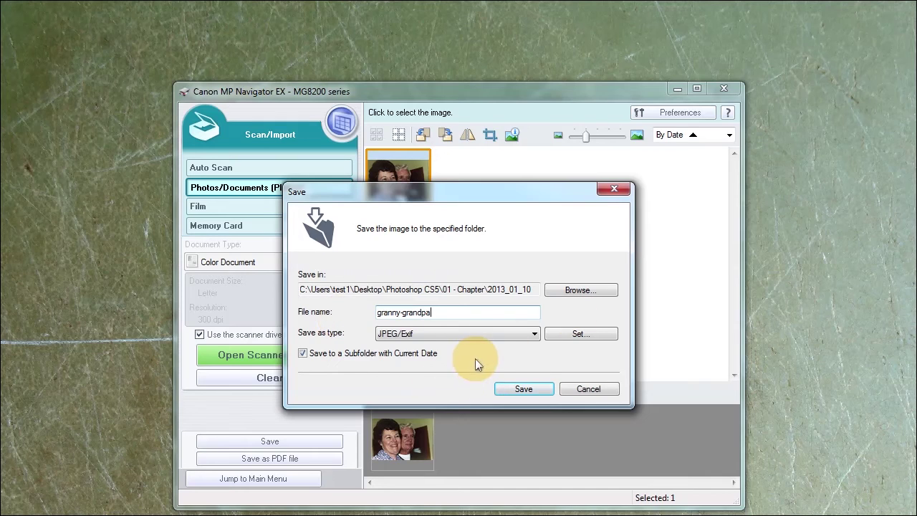
left_click(535, 336)
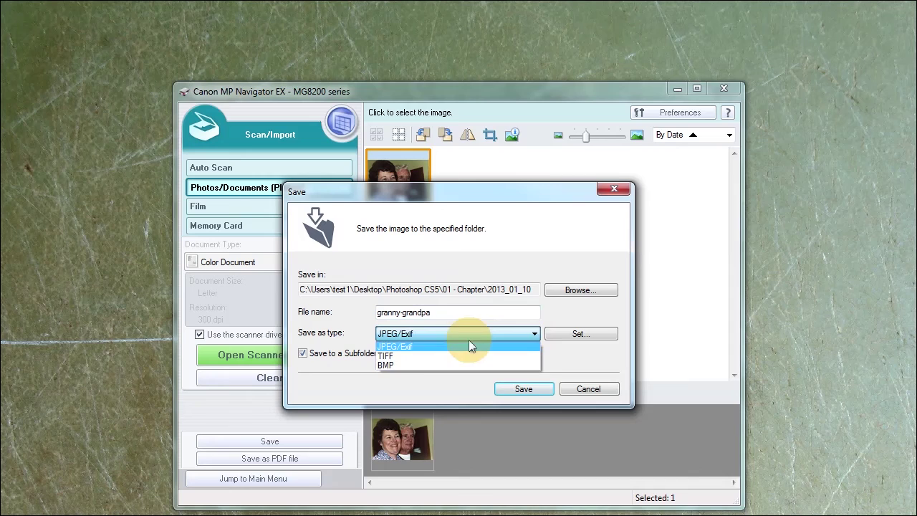
left_click(398, 358)
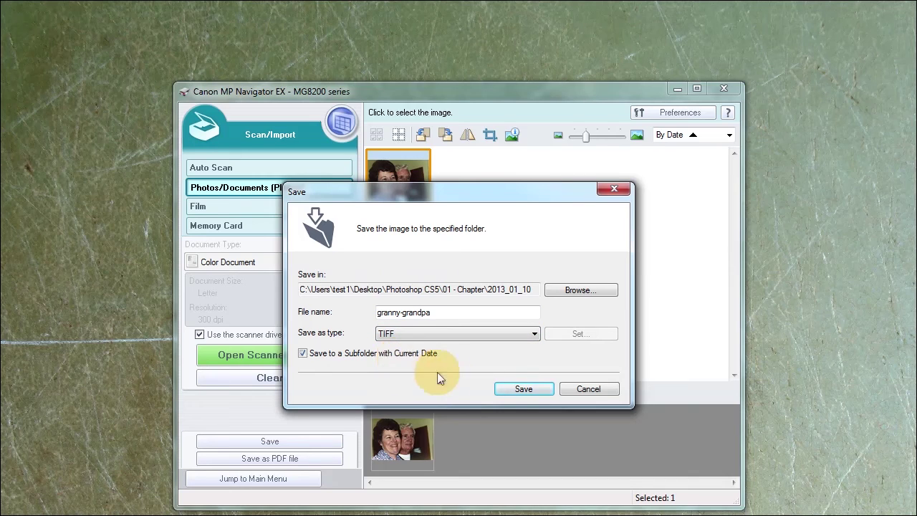
left_click(521, 390)
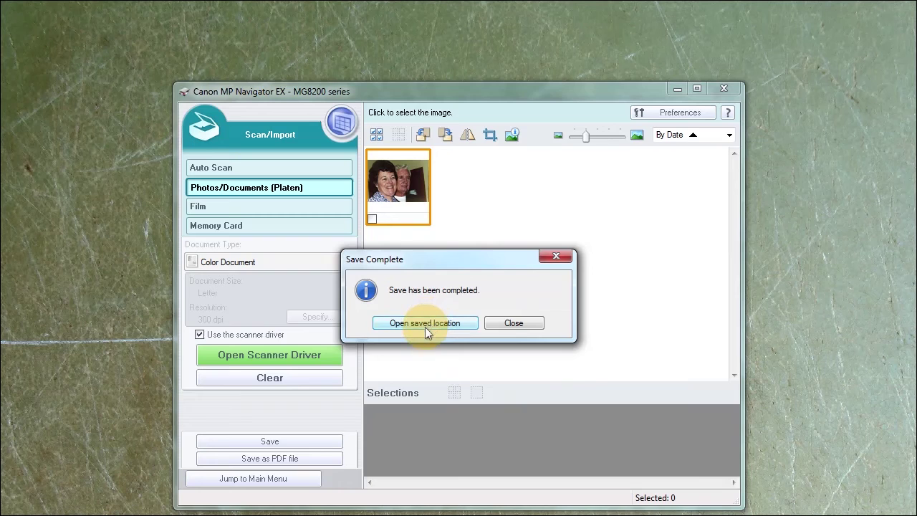
left_click(513, 323)
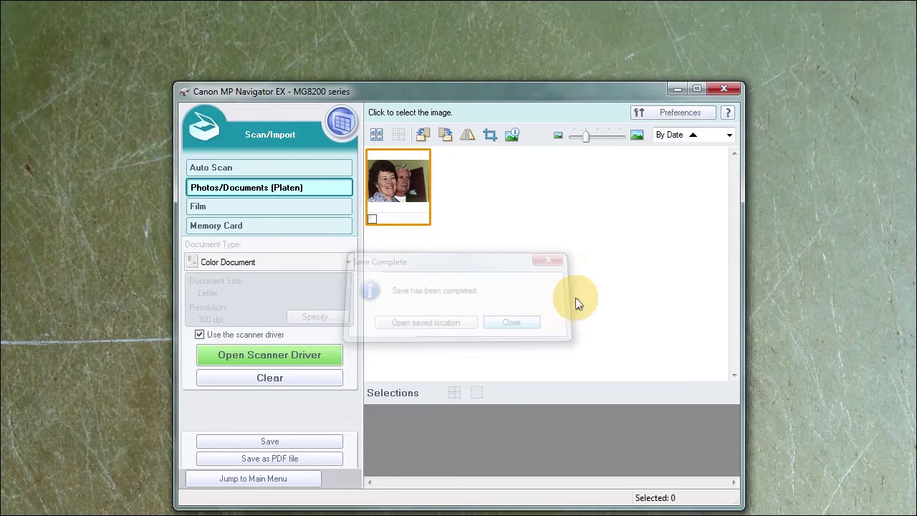
left_click(722, 88)
left_click(667, 109)
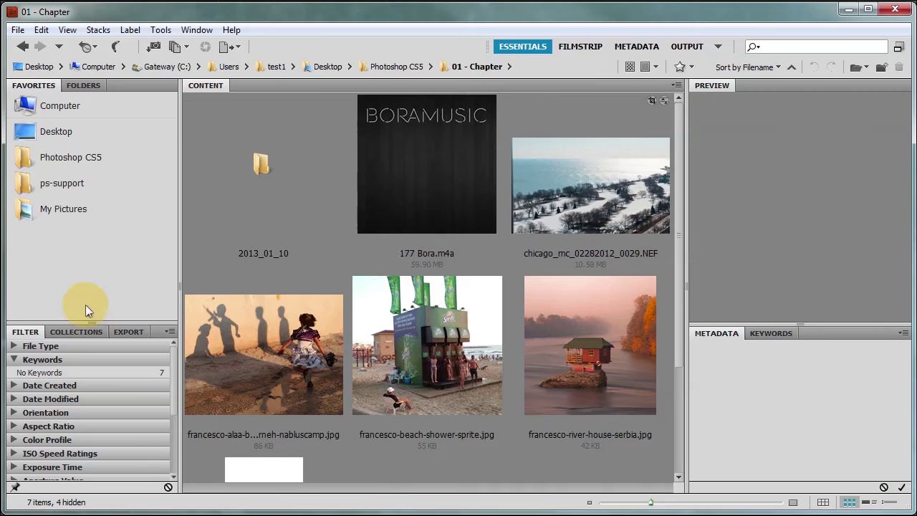
Open the 2013_01_10 folder in Bridge to show granny-grandpa.tif.
left_click_drag(679, 230, 692, 214)
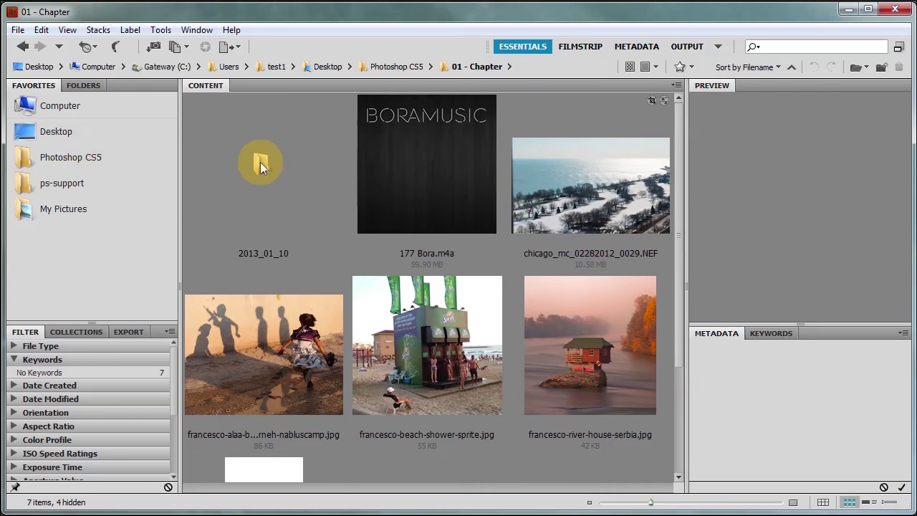
double_click(260, 164)
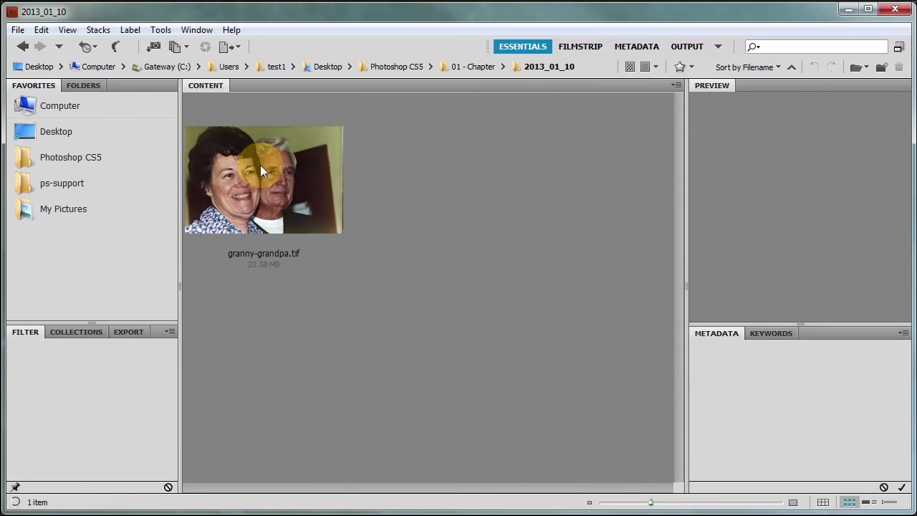